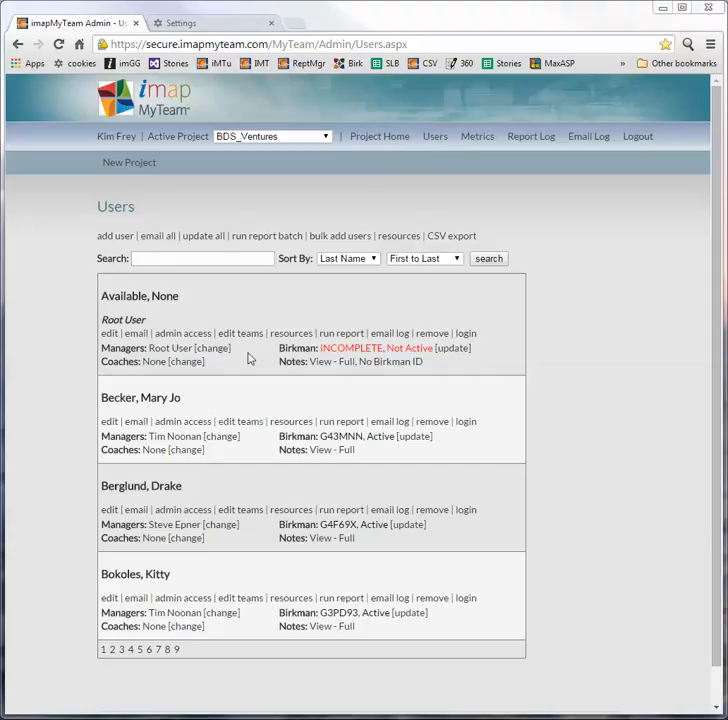
# Step: Open the Add New User form for the BDS_Ventures project from the Users list
pyautogui.click(118, 240)
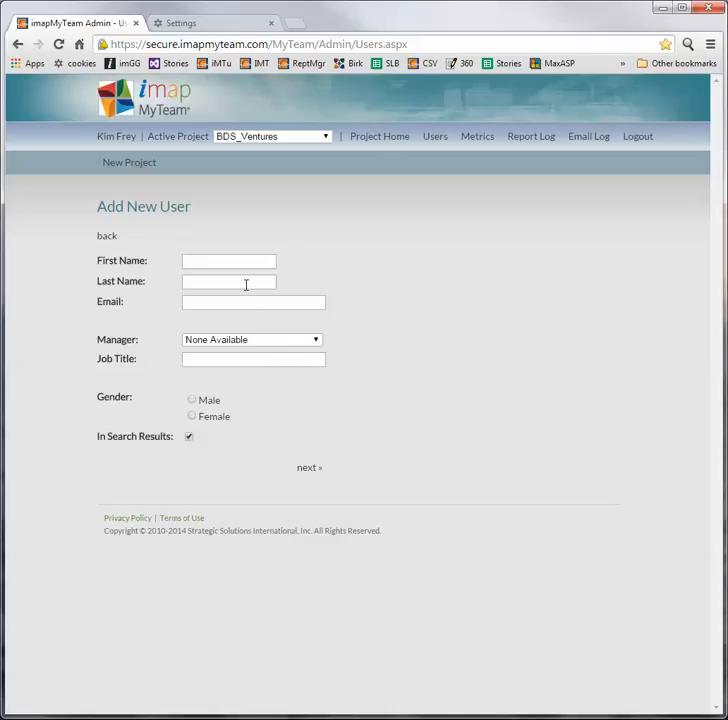
# Step: Enter the new user's first name, last name and e-mail address
pyautogui.click(197, 262)
pyautogui.write('Example')
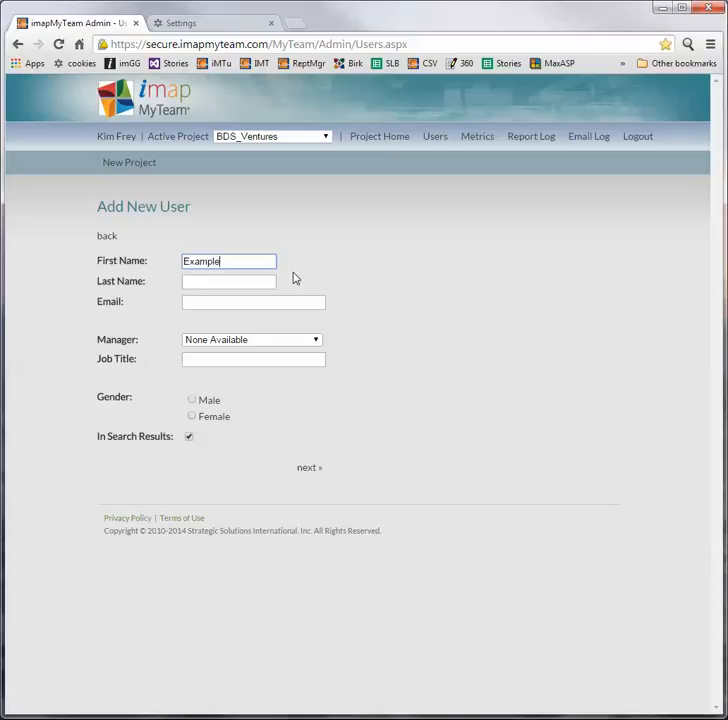
pyautogui.press('Tab')
pyautogui.write('One')
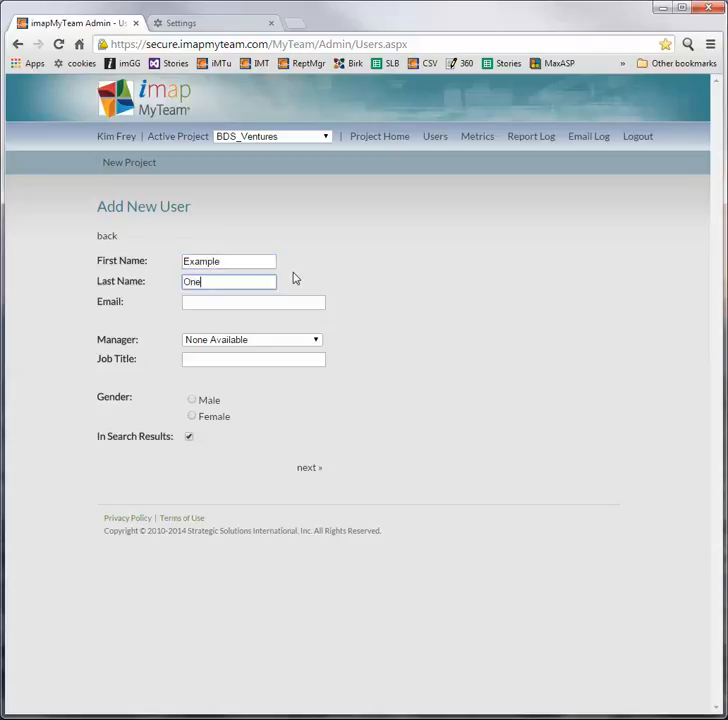
pyautogui.press('Tab')
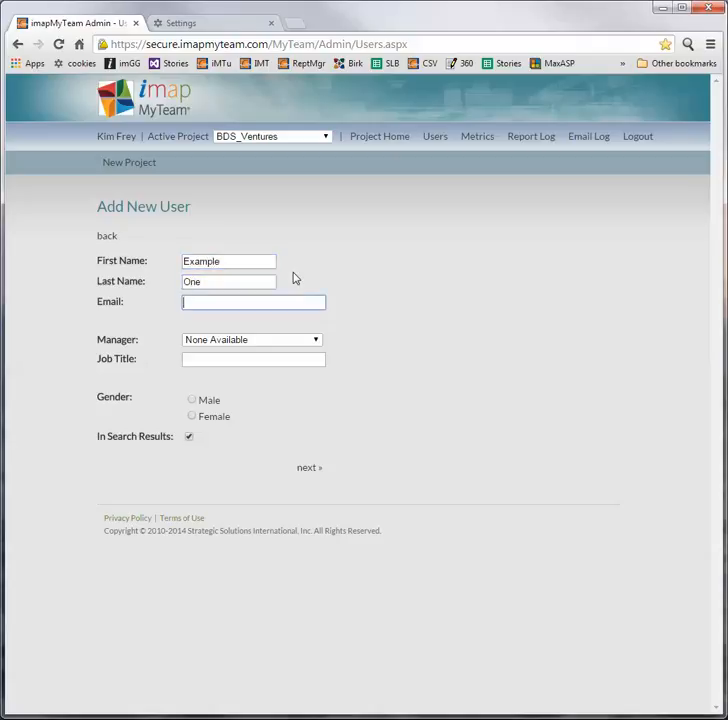
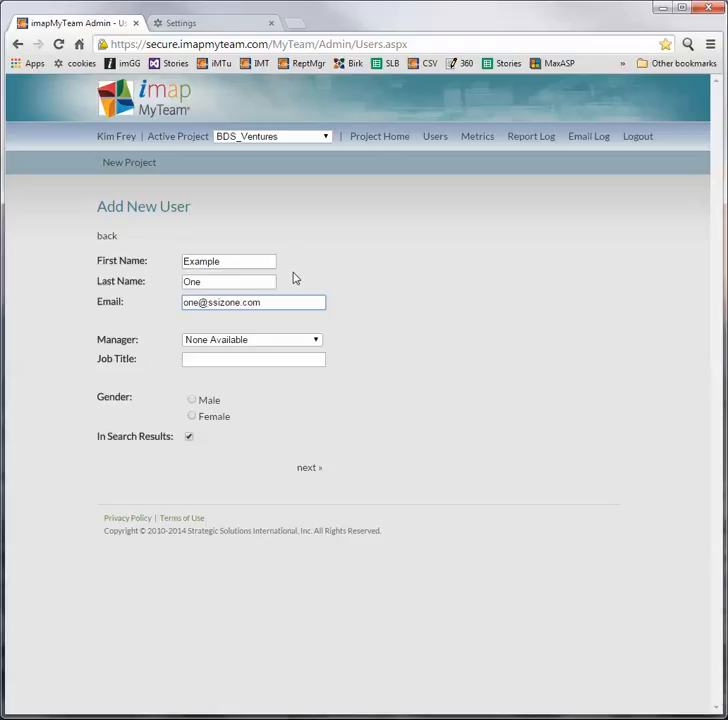
# Step: Pick a manager, set gender to Female, and go on to the Birkman status step
pyautogui.press('Tab')
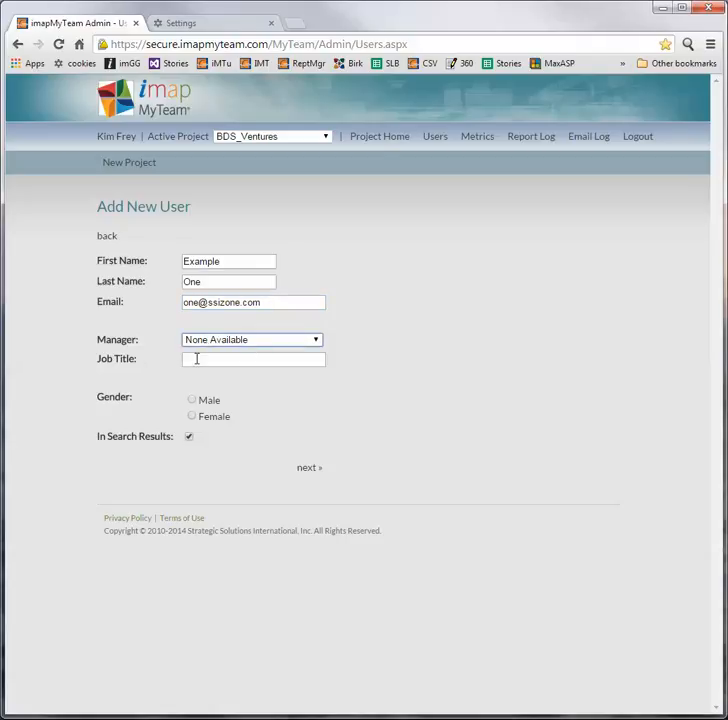
pyautogui.click(315, 341)
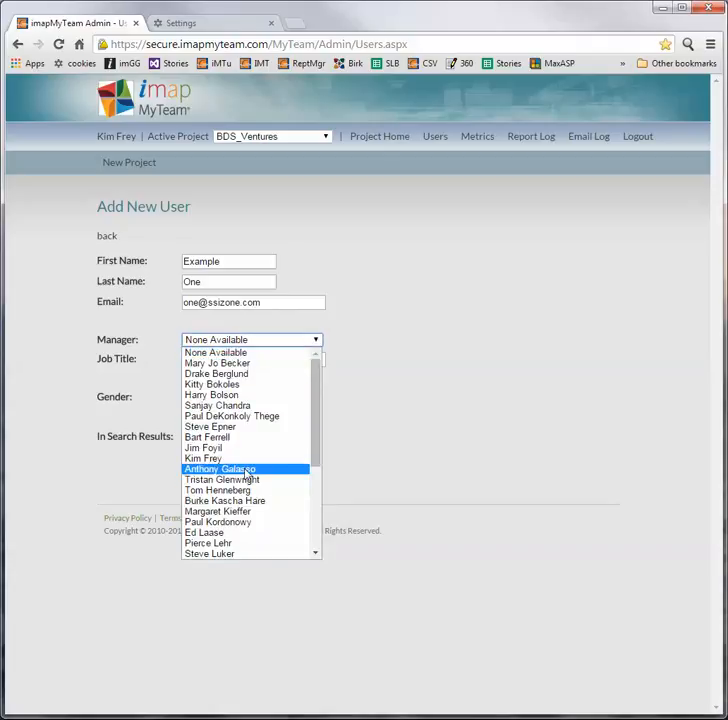
pyautogui.click(244, 460)
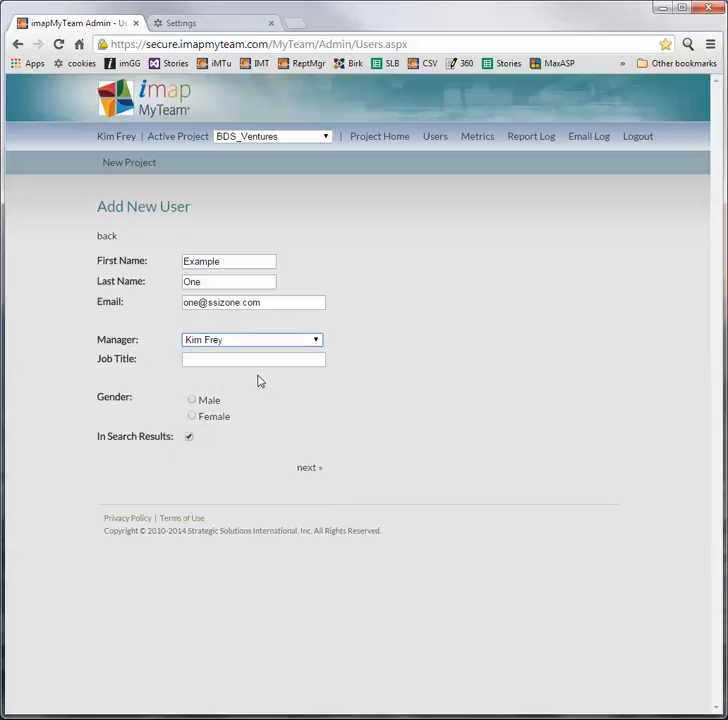
pyautogui.click(193, 417)
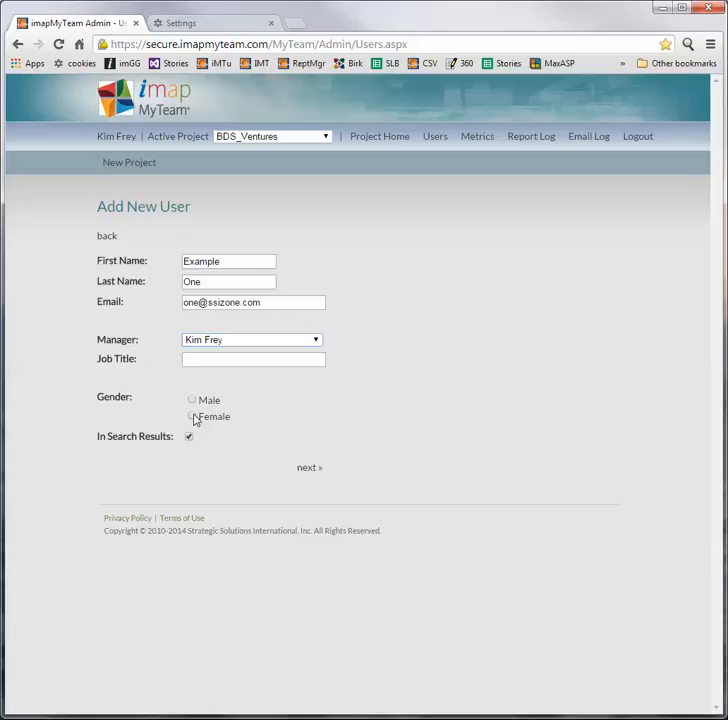
pyautogui.click(307, 469)
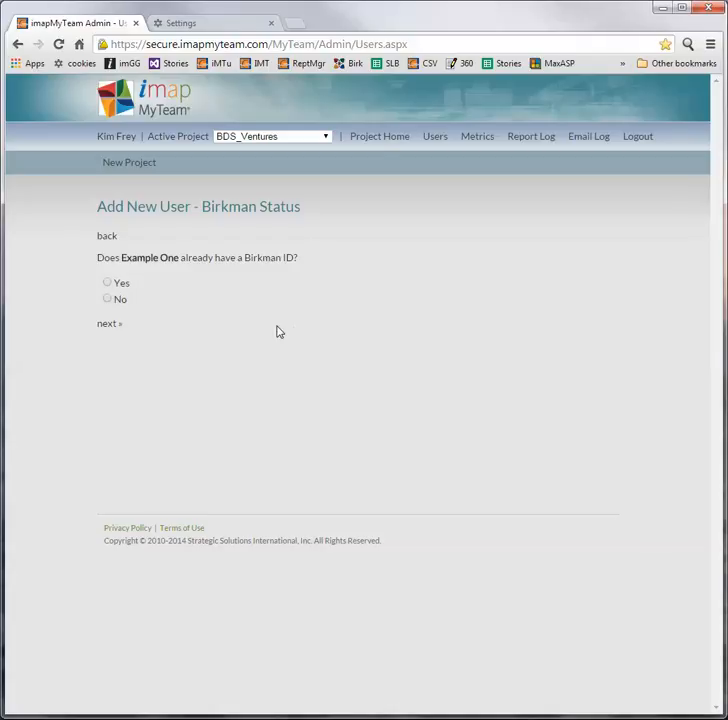
# Step: Answer No to the Birkman ID question and proceed to the Send Email page
pyautogui.click(108, 300)
pyautogui.click(108, 325)
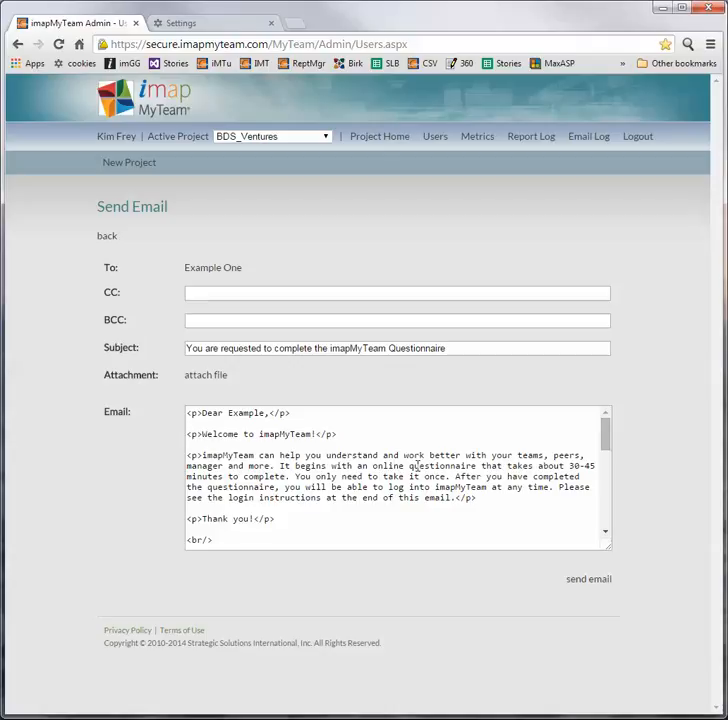
# Step: Review the prefilled questionnaire invitation and send it to the new user
pyautogui.moveTo(604, 445)
pyautogui.mouseDown()
pyautogui.moveTo(596, 525)
pyautogui.moveTo(597, 435)
pyautogui.mouseUp()
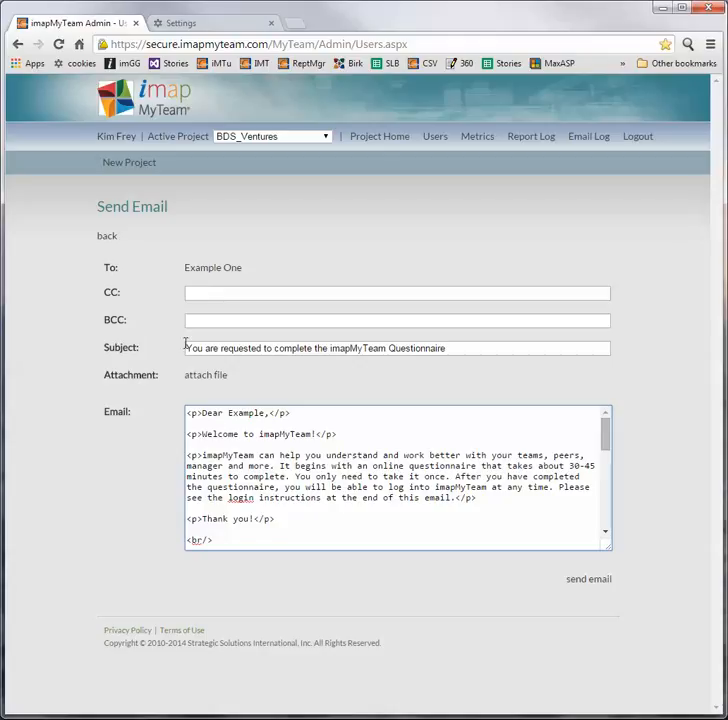
pyautogui.click(587, 583)
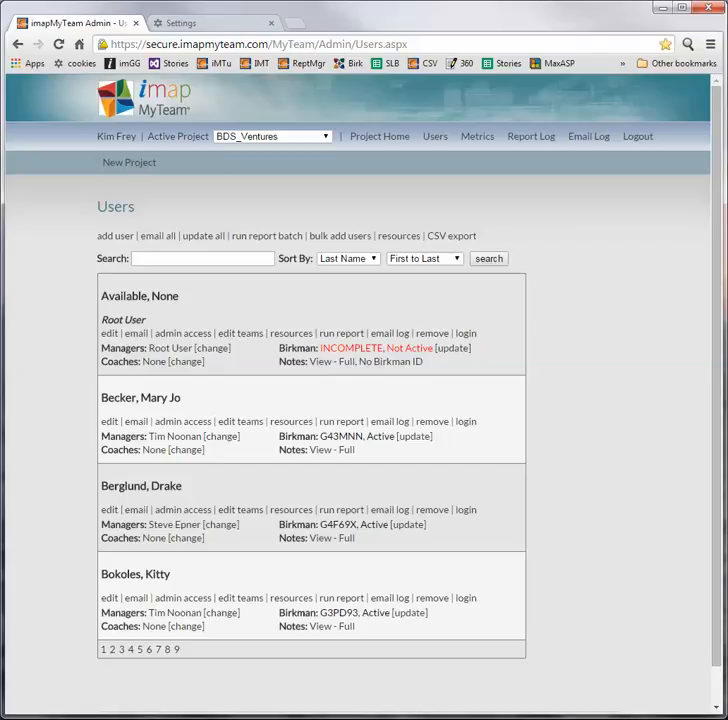
# Step: Search the users list for 'exam', then start another new user form
pyautogui.click(173, 259)
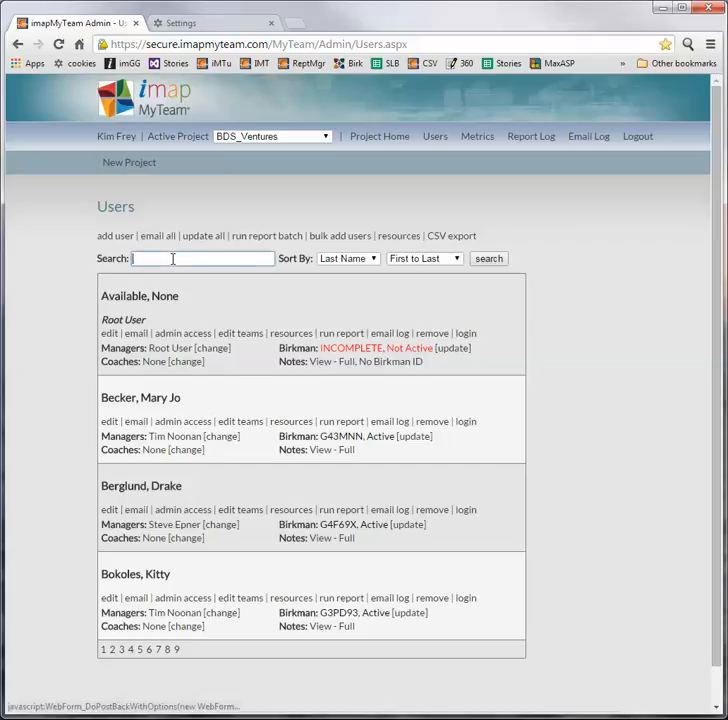
pyautogui.write('exam')
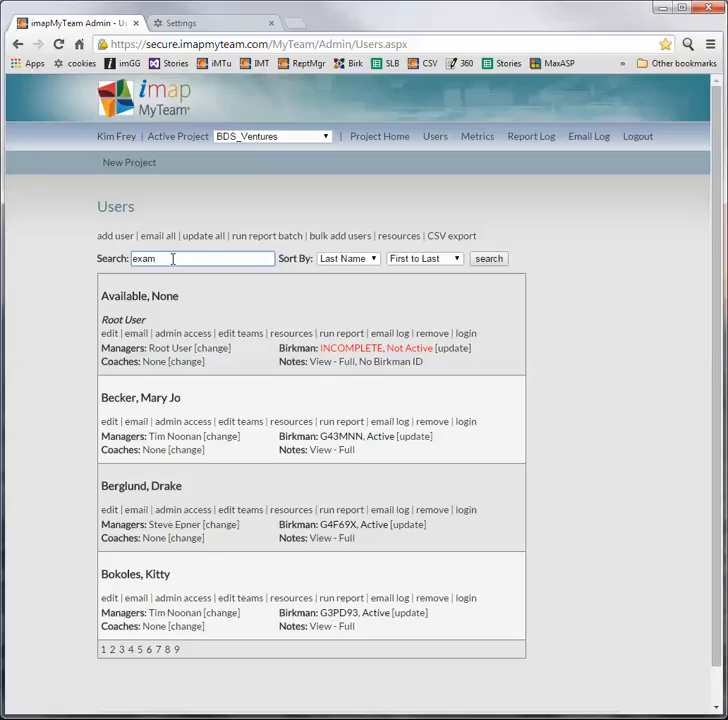
pyautogui.press('Return')
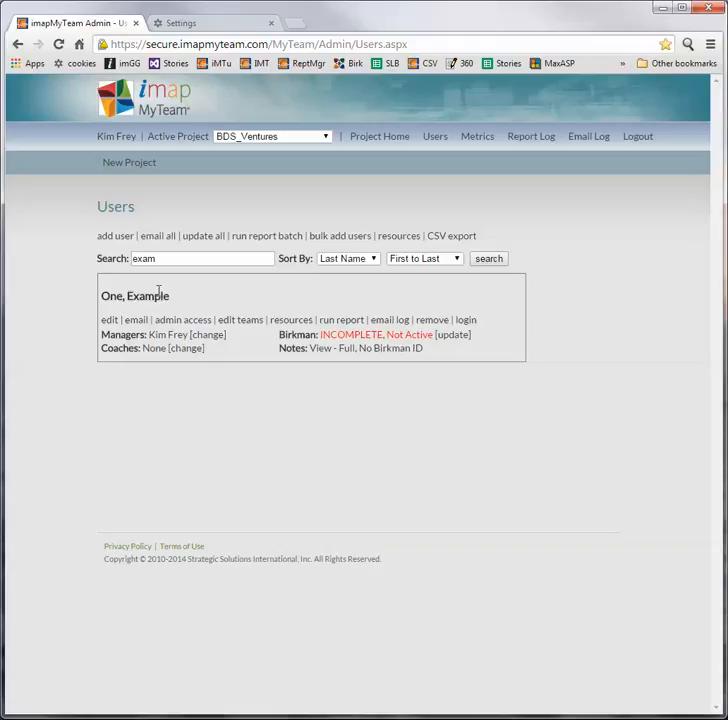
pyautogui.click(115, 236)
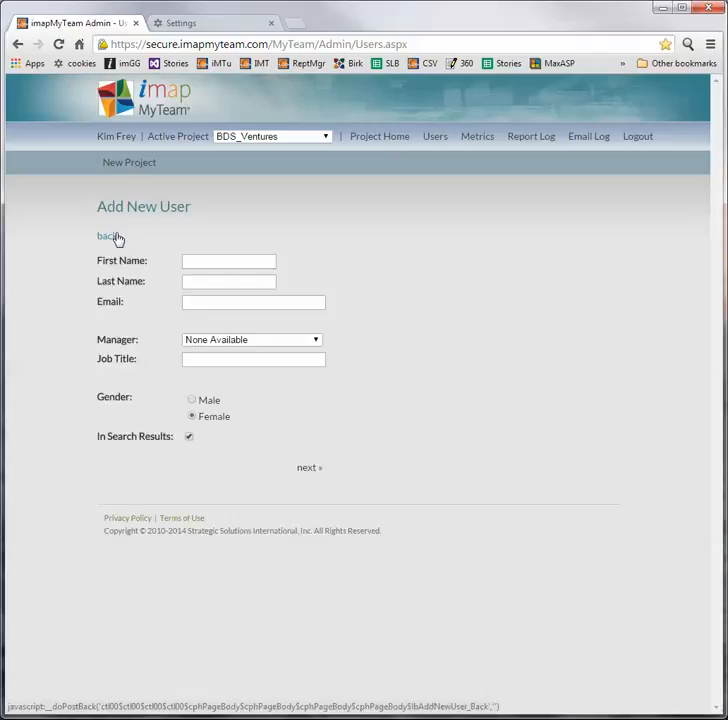
# Step: Enter the second user's first name, last name and e-mail address
pyautogui.click(213, 262)
pyautogui.write('E')
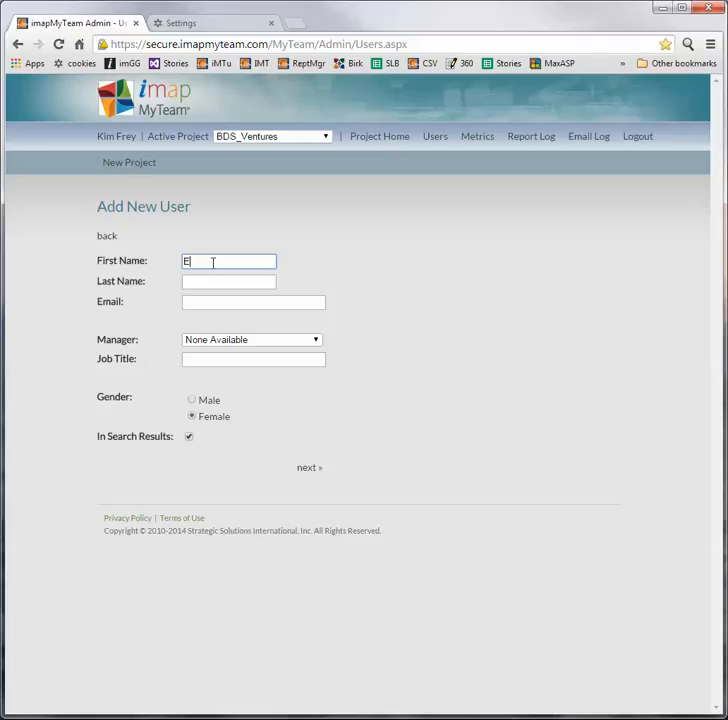
pyautogui.write('xample')
pyautogui.press('Tab')
pyautogui.write('T')
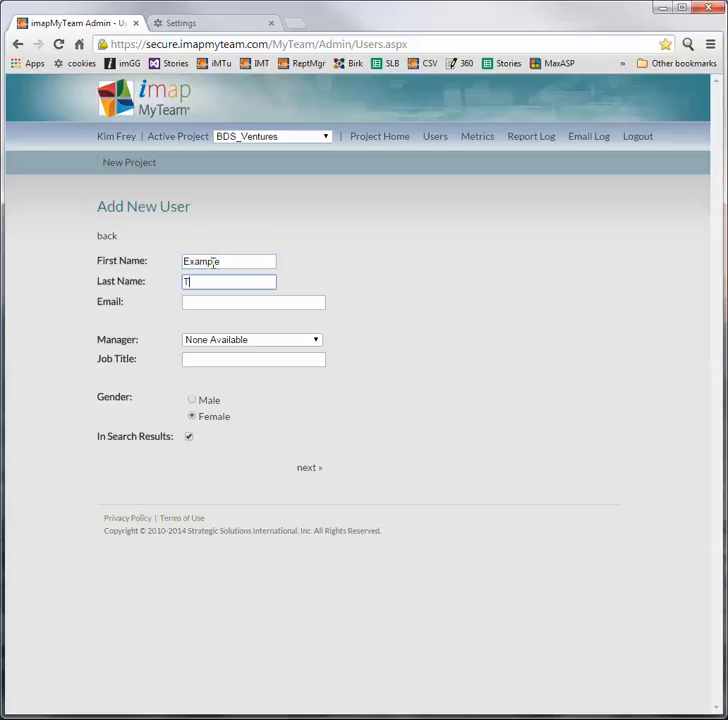
pyautogui.write('wo')
pyautogui.press('Tab')
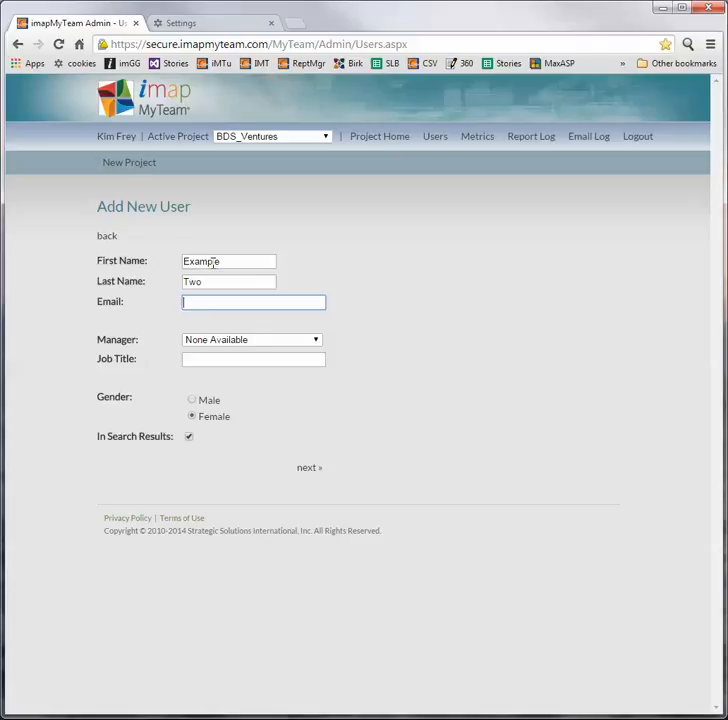
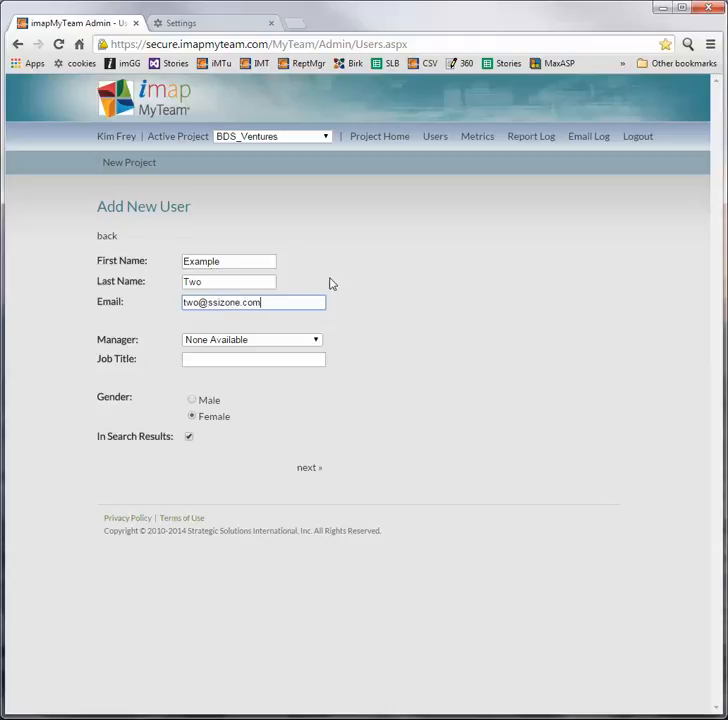
# Step: Pick a manager, set gender to Male, and go on to the Birkman status step
pyautogui.click(317, 340)
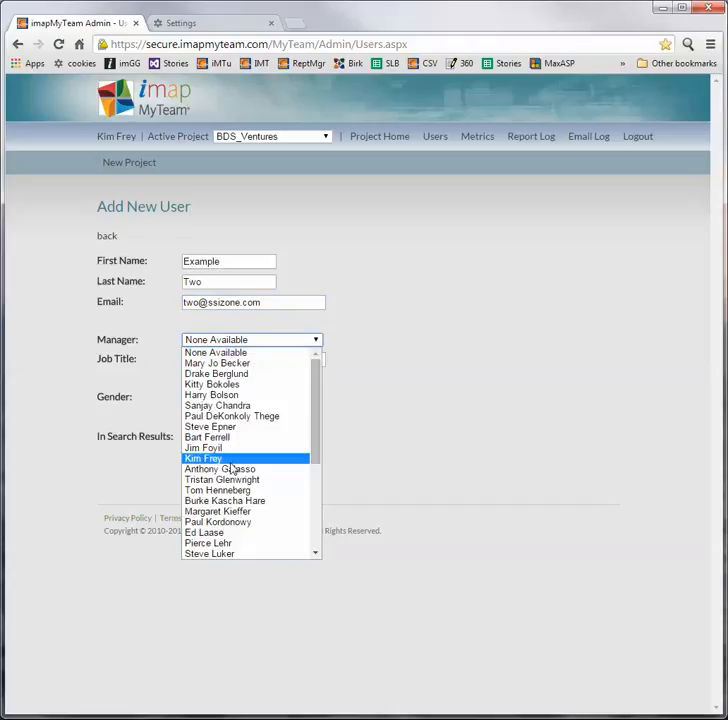
pyautogui.click(228, 459)
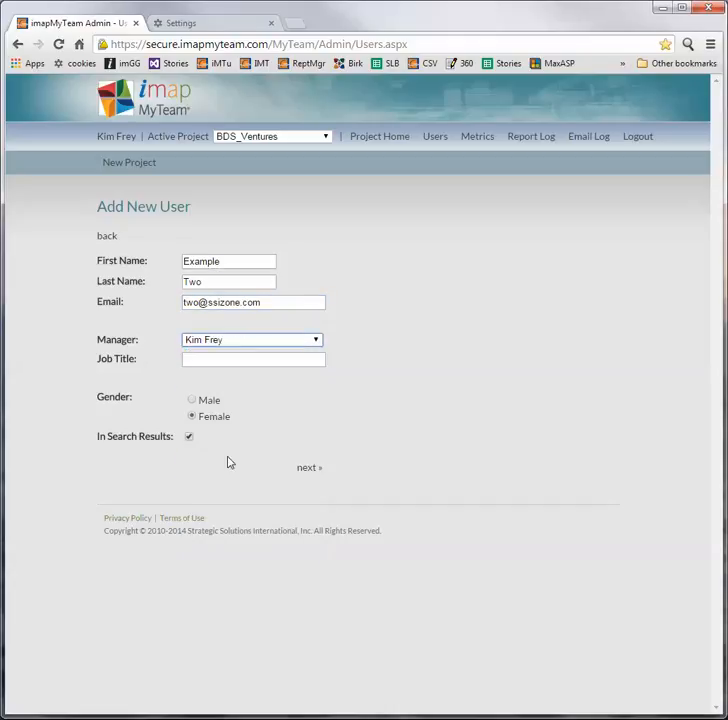
pyautogui.click(192, 400)
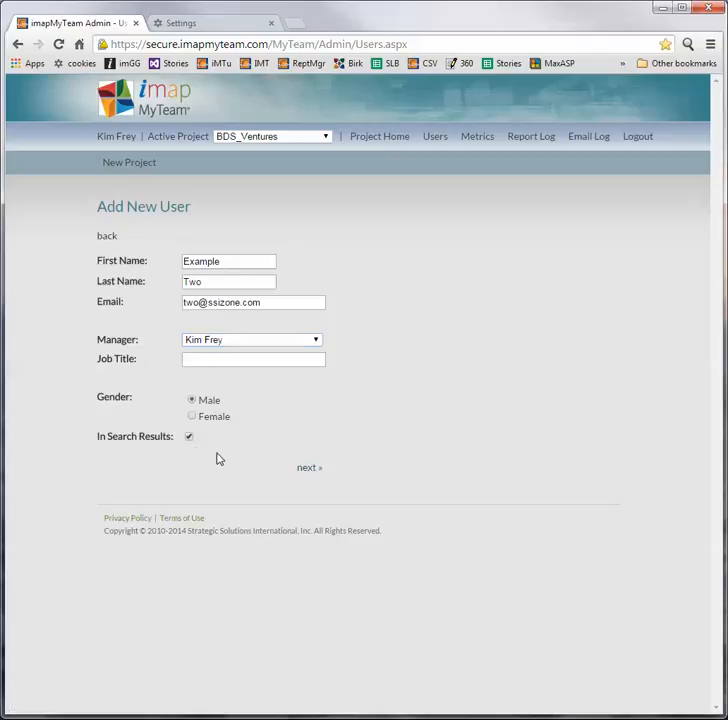
pyautogui.click(303, 470)
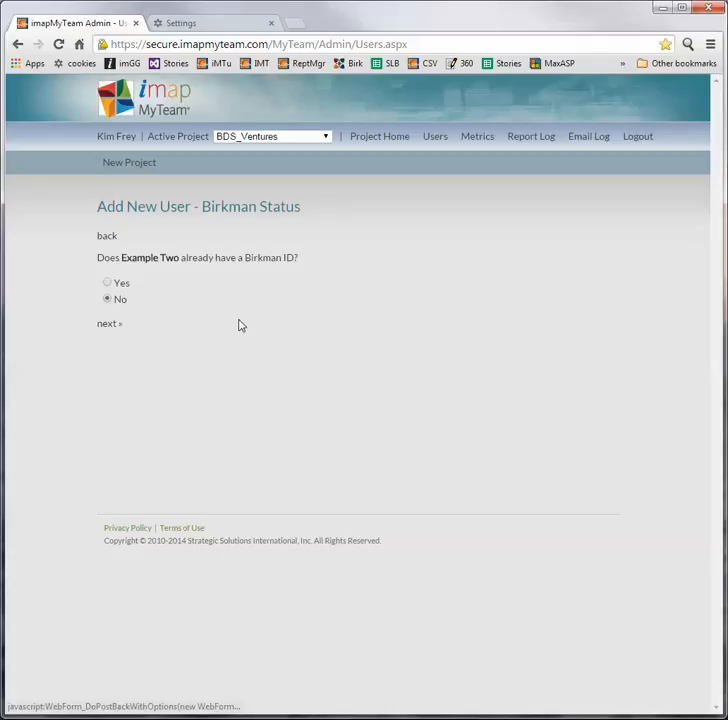
# Step: Answer Yes to having a Birkman ID, enter the user's ID, and check its status
pyautogui.click(107, 283)
pyautogui.click(108, 325)
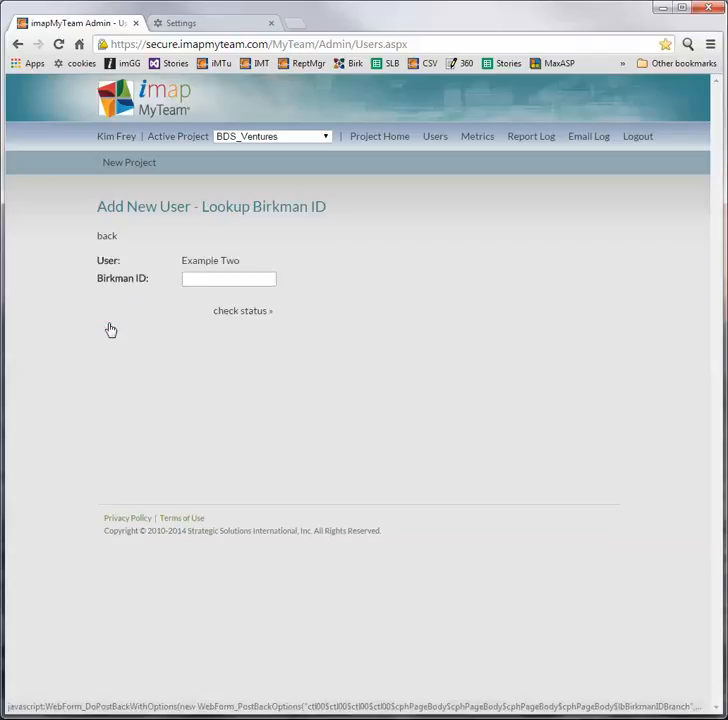
pyautogui.click(195, 279)
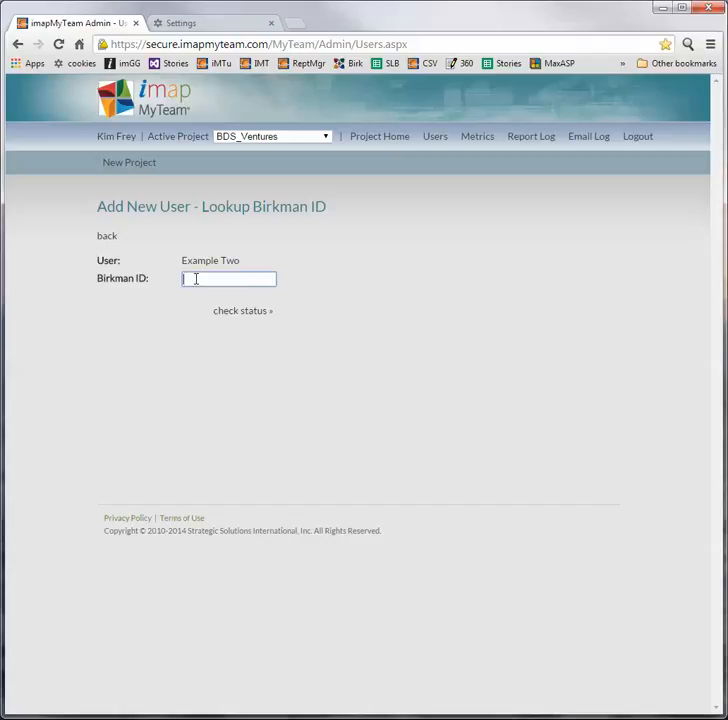
pyautogui.write('7')
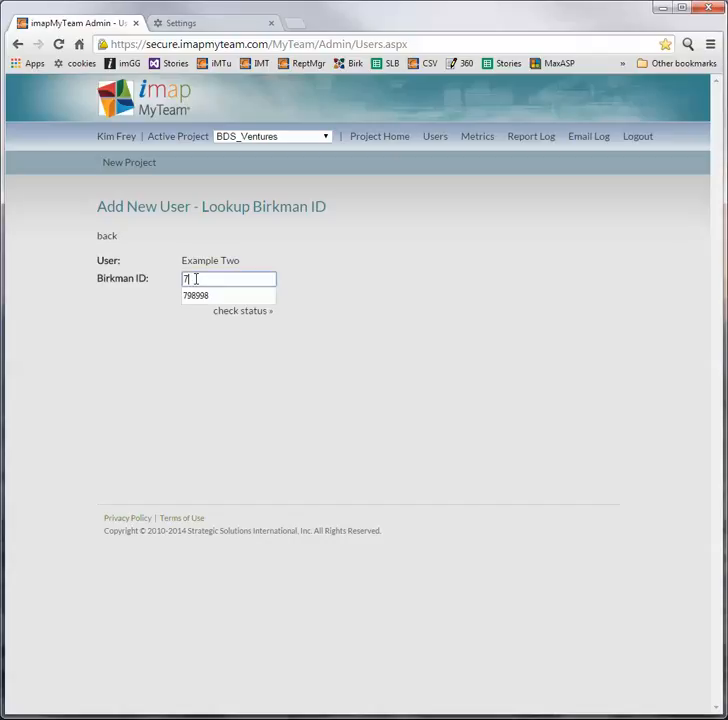
pyautogui.write('98998')
pyautogui.click(238, 316)
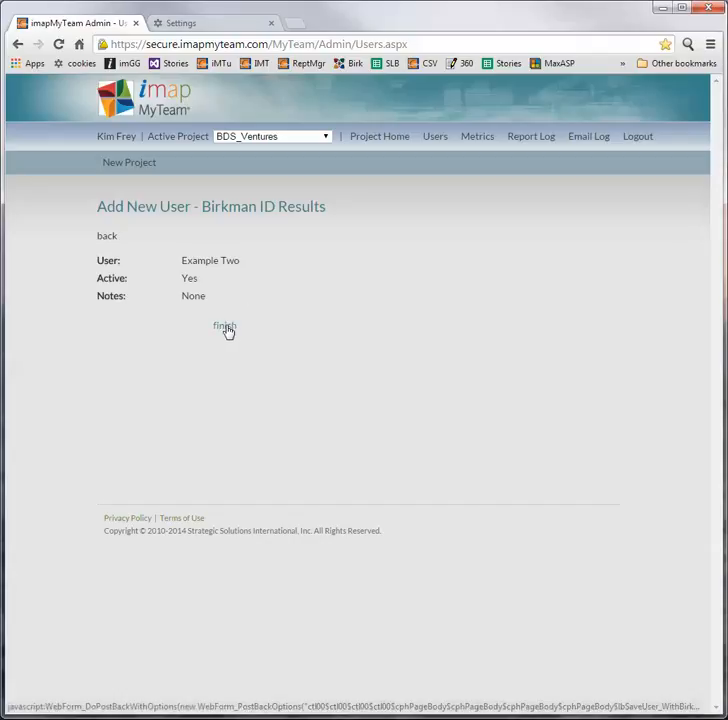
# Step: Finish the wizard so the second user is saved with an active Birkman ID
pyautogui.click(226, 328)
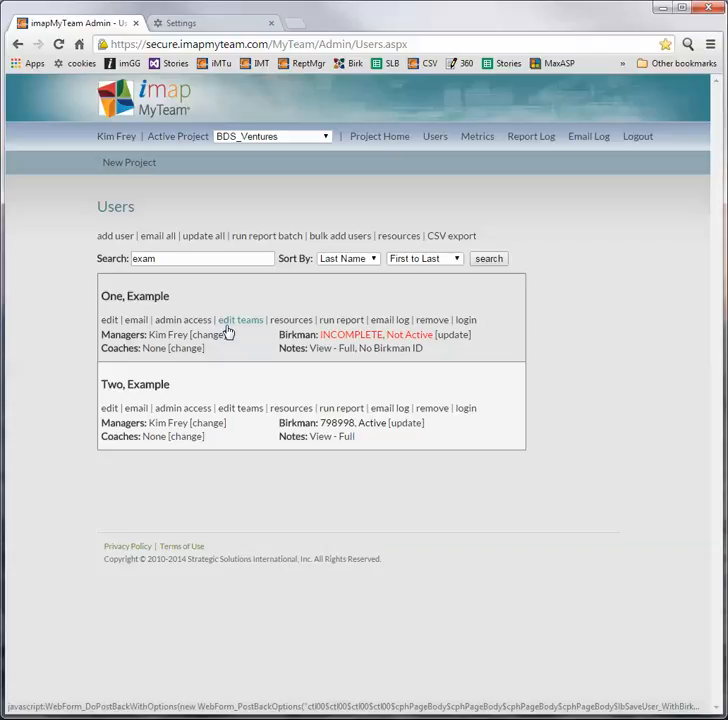